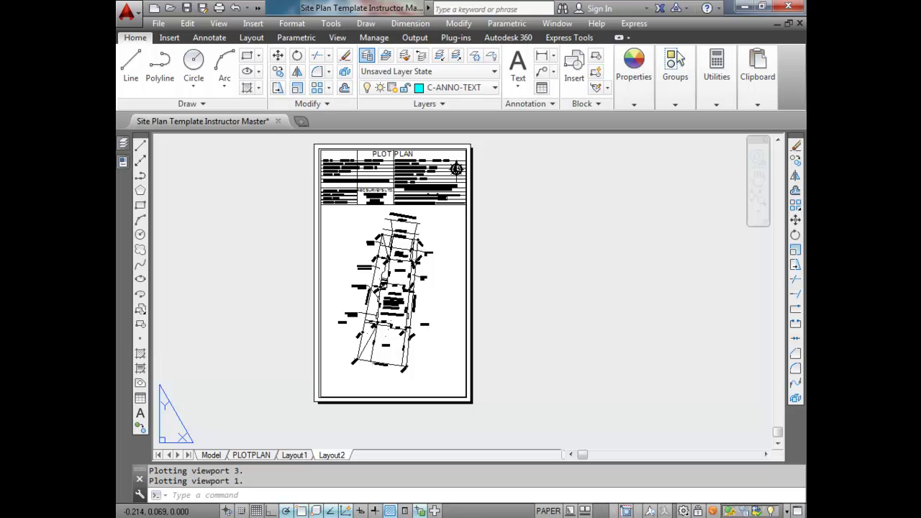
- Switch to Firefox and open the Reference Files section of Module 2: Site Plan Production in the course content
key("alt+Tab")
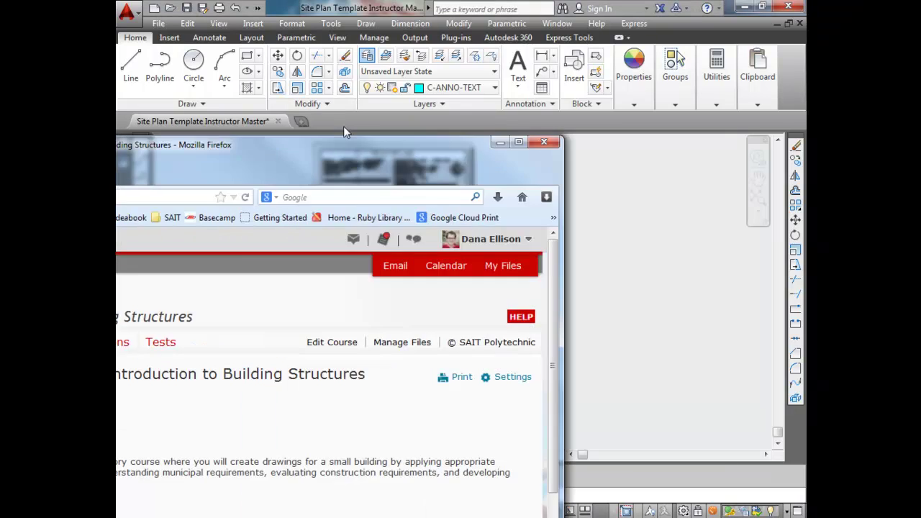
scroll(299, 269, "down", 3)
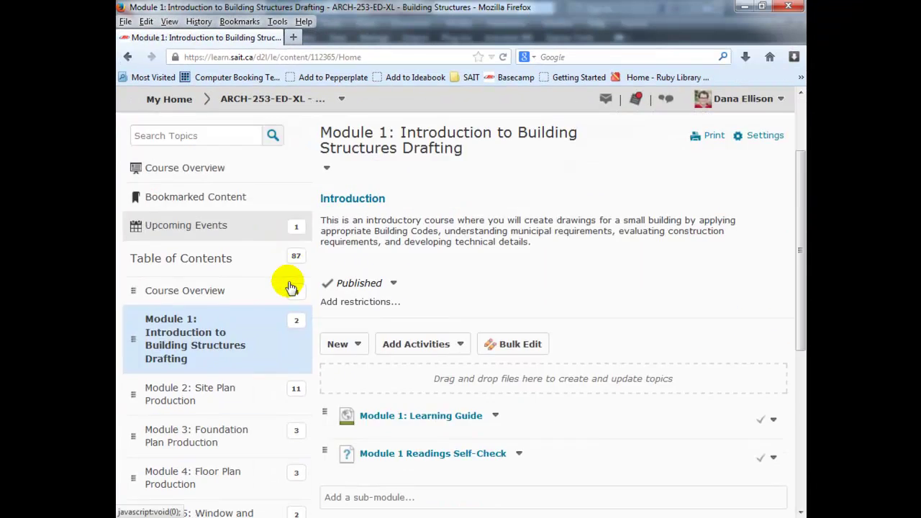
left_click(207, 264)
left_click(217, 287)
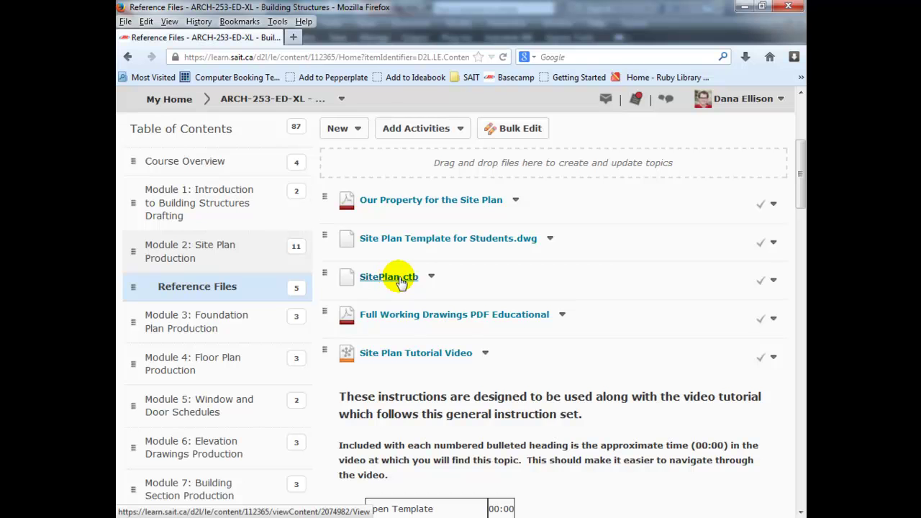
scroll(401, 279, "up", 5)
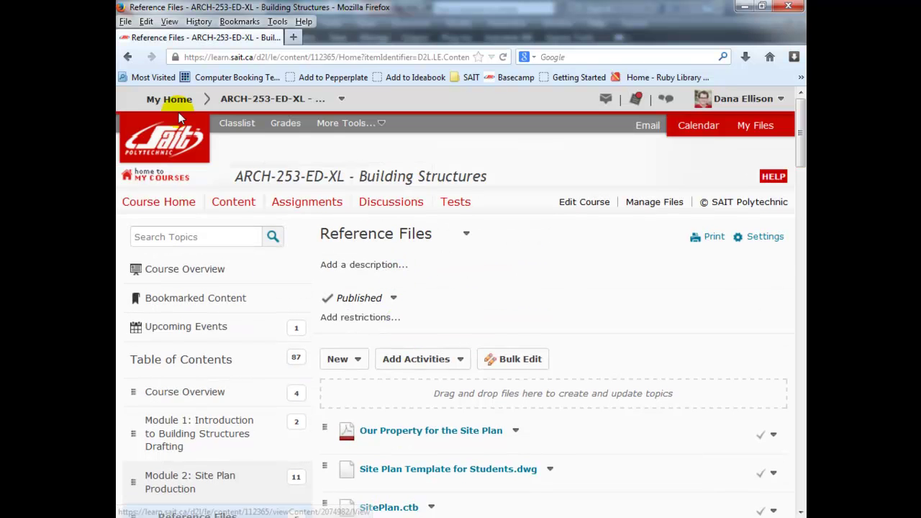
left_click(233, 199)
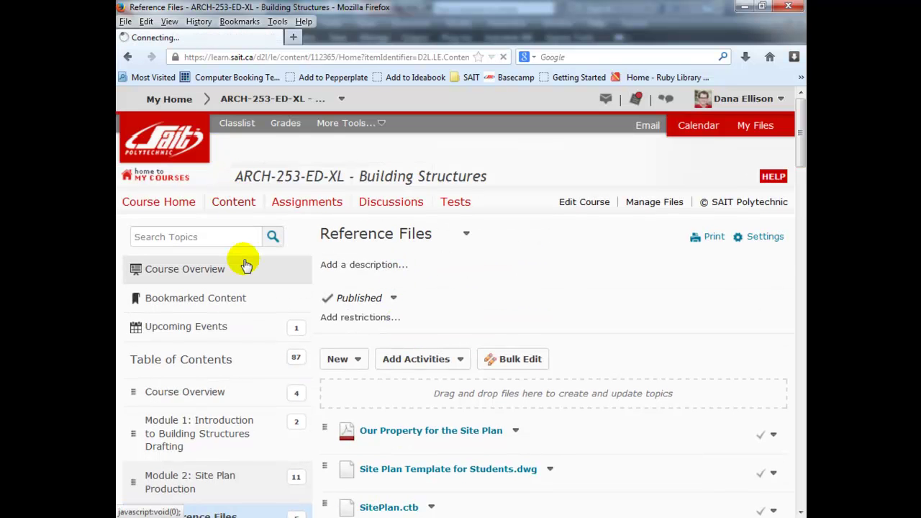
scroll(230, 316, "down", 3)
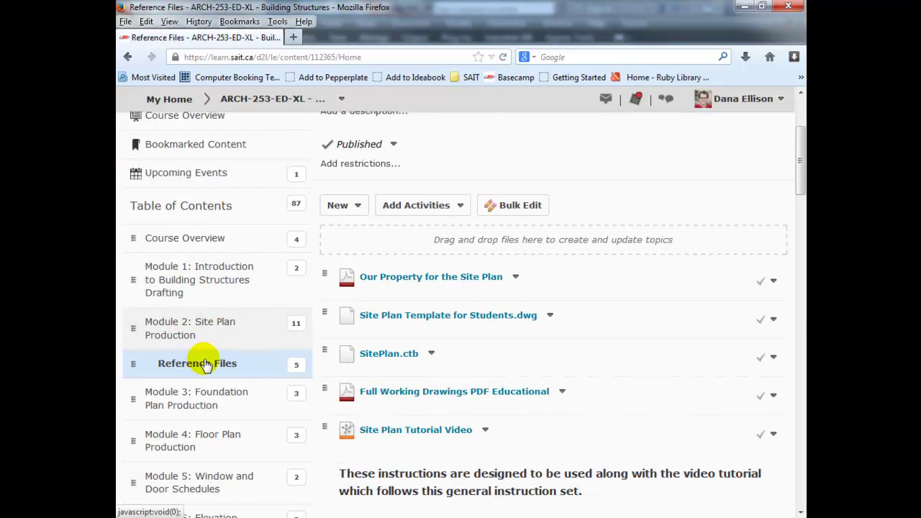
- Download SitePlan.ctb from the reference files and show the downloaded file in its folder
left_click(401, 356)
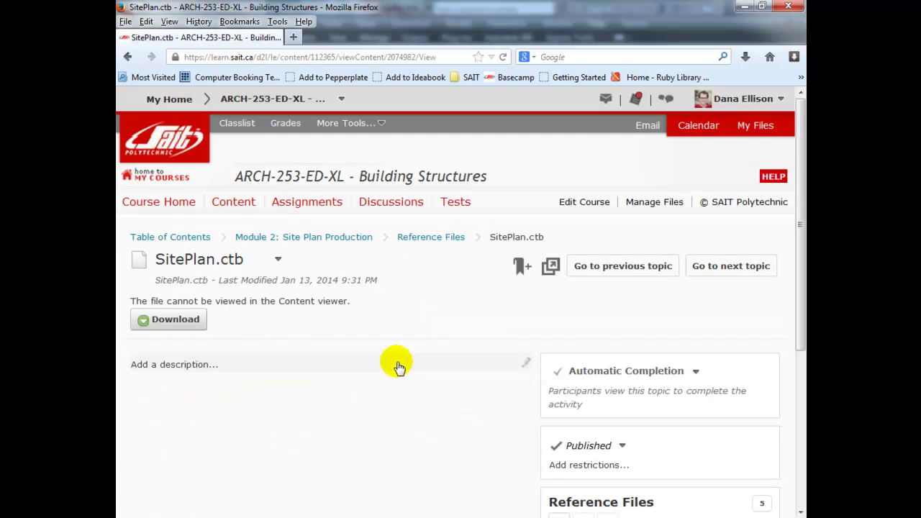
left_click(175, 320)
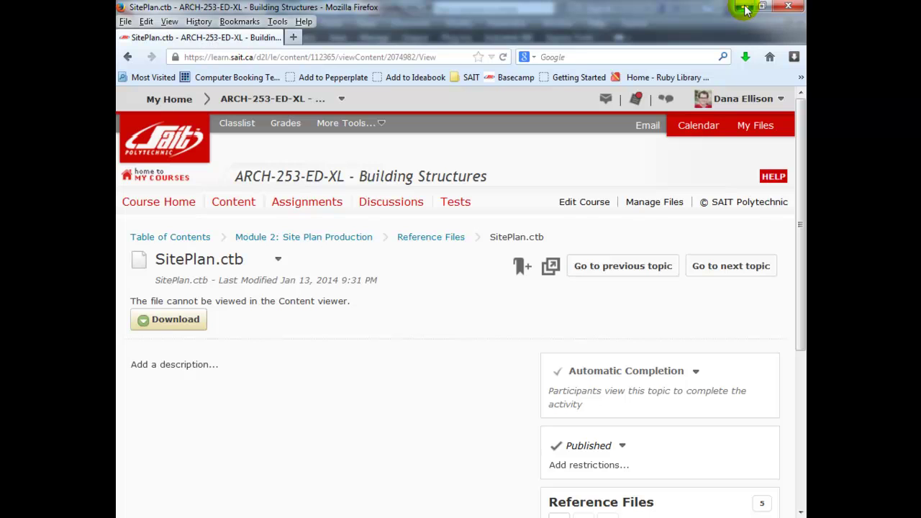
left_click(745, 57)
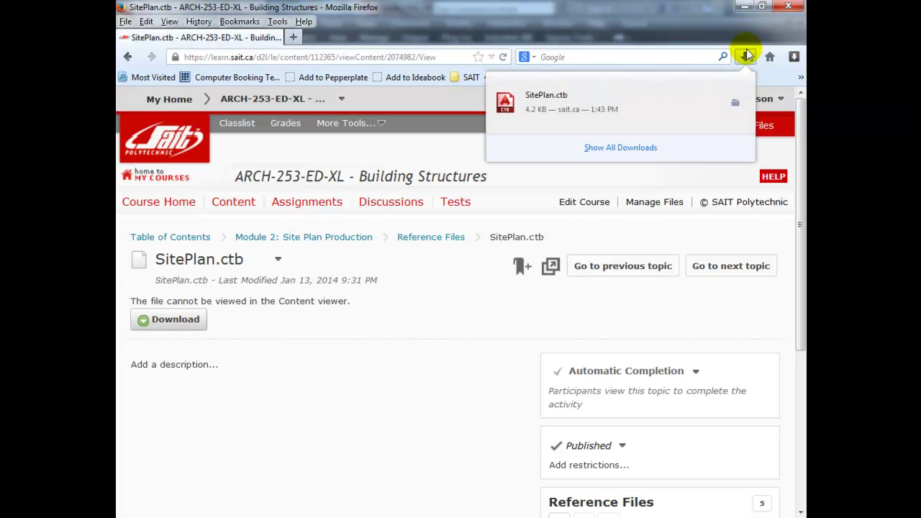
left_click(735, 103)
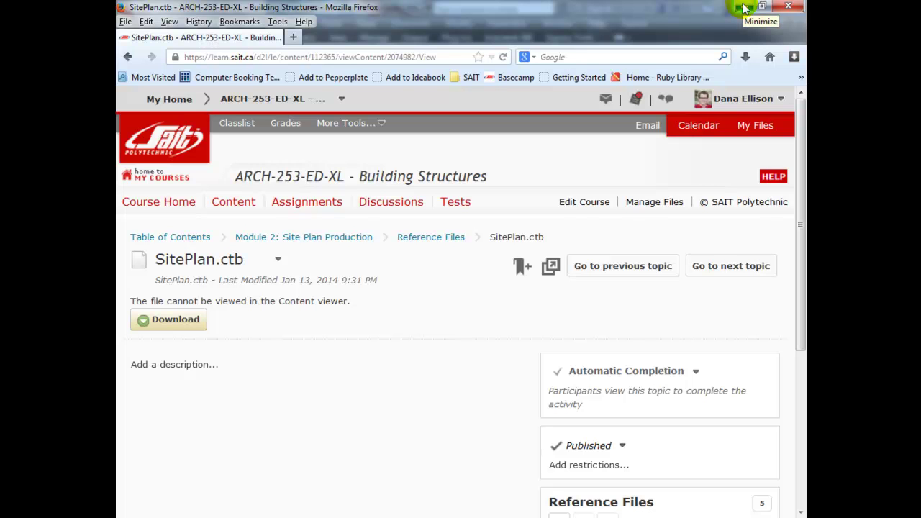
left_click(745, 8)
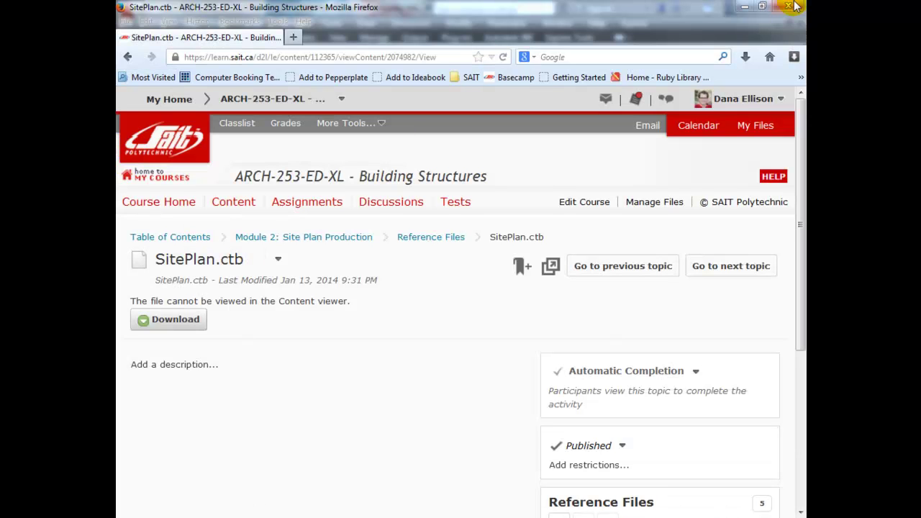
- Return to AutoCAD and expand the Plot Style Table Search Path under Printer Support File Path in the Options file settings
left_click(746, 8)
left_click(258, 207)
left_click(263, 212)
middle_click_drag(259, 226, 277, 235)
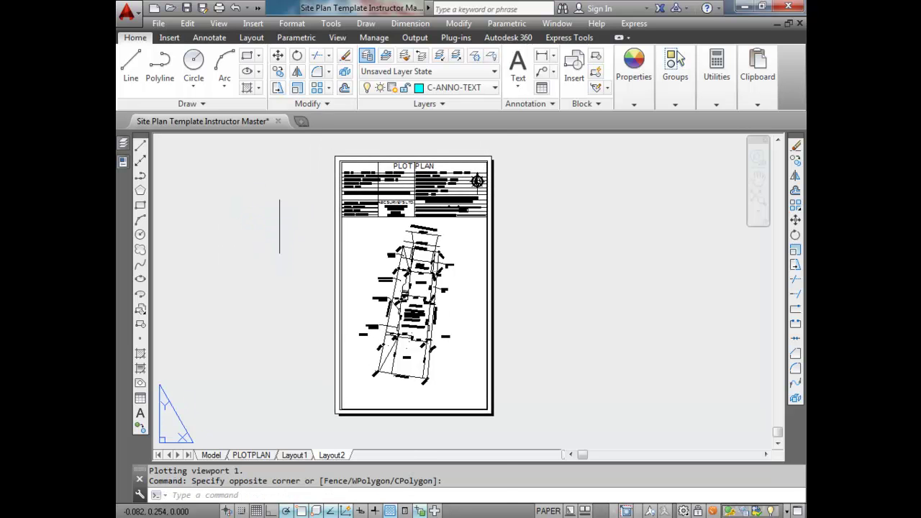
left_click(331, 23)
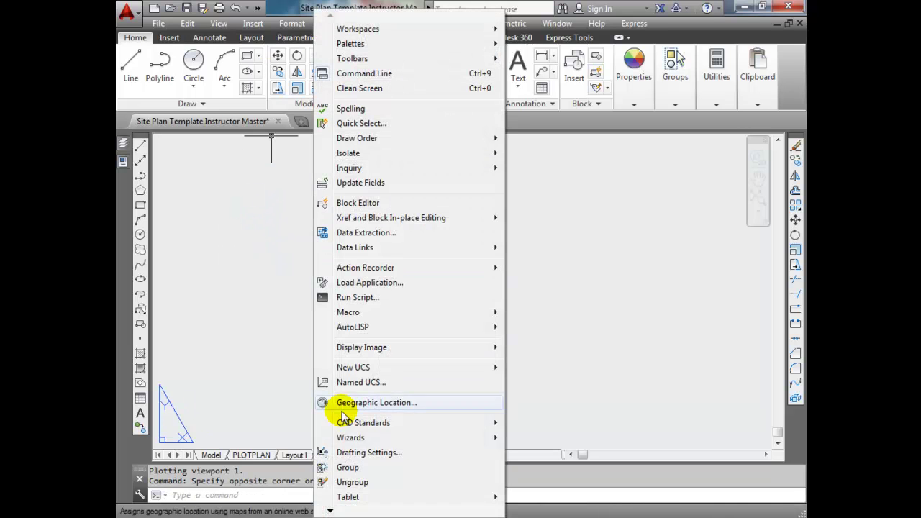
left_click(338, 480)
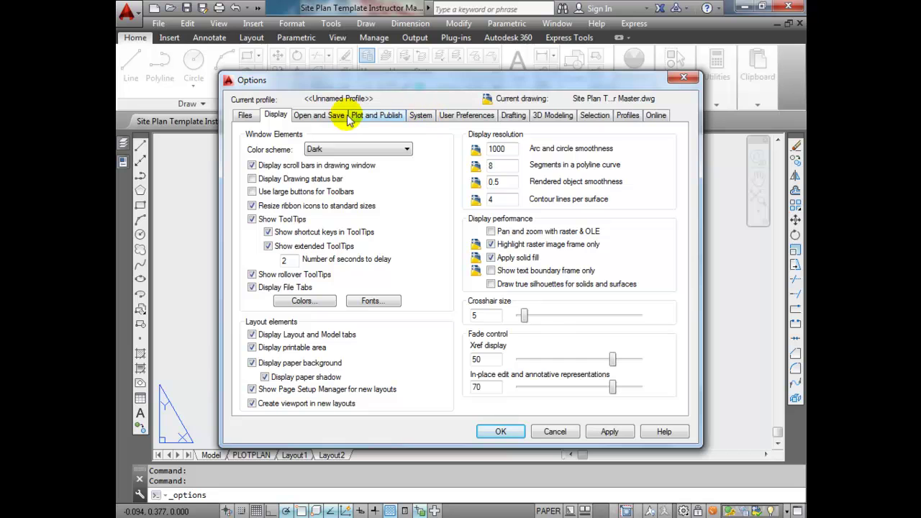
left_click(246, 116)
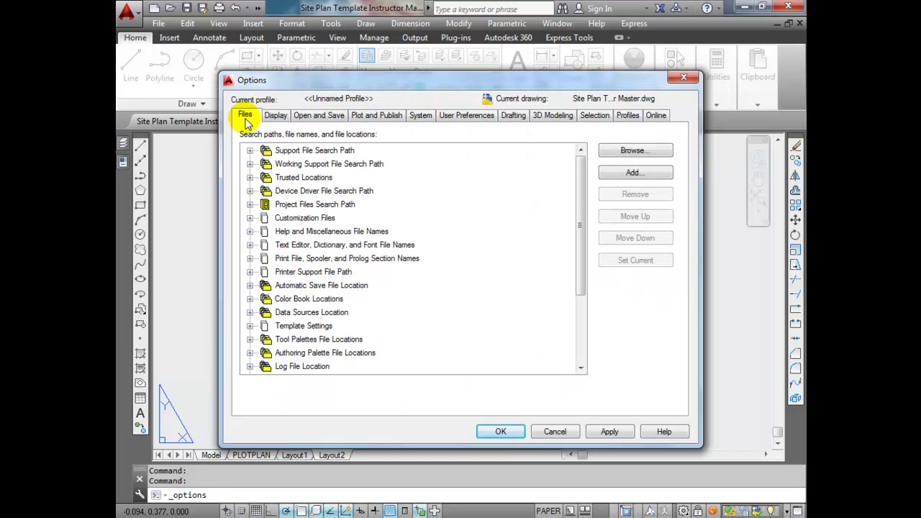
double_click(309, 271)
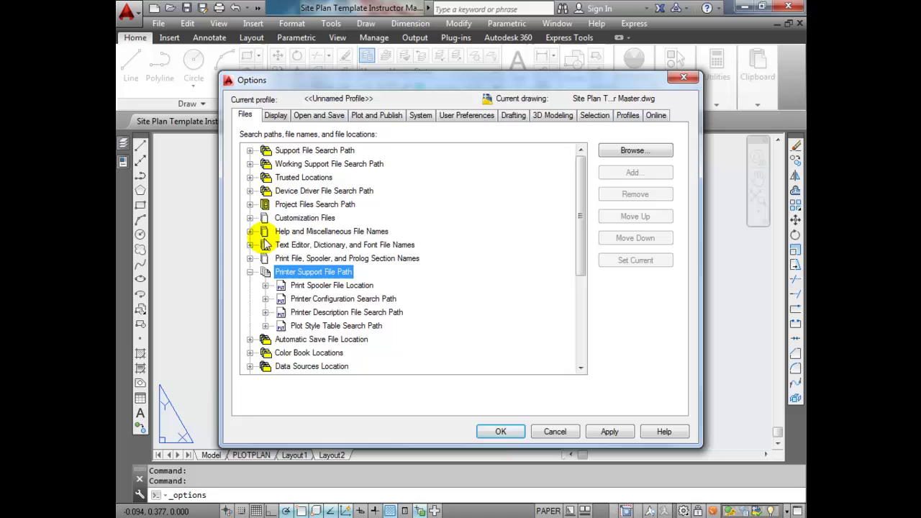
left_click(266, 325)
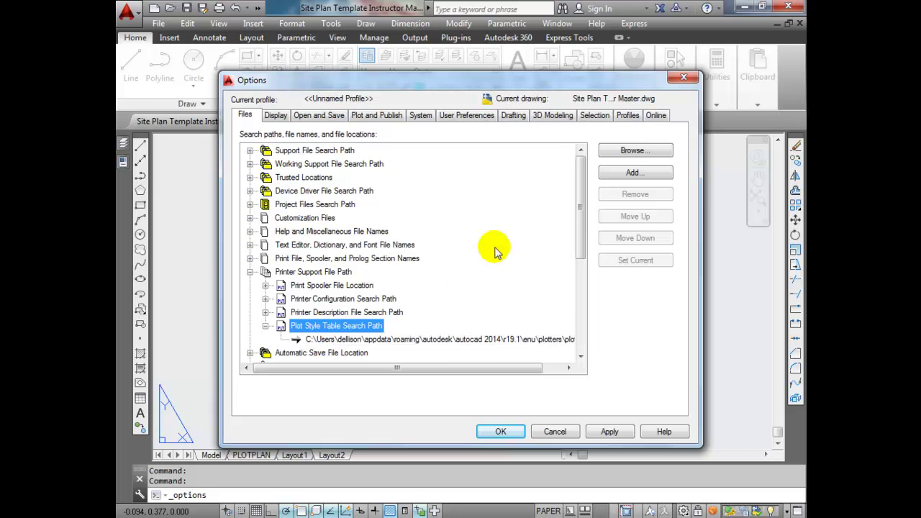
- Look up the full path of the Desktop folder in Windows Explorer
left_click(631, 173)
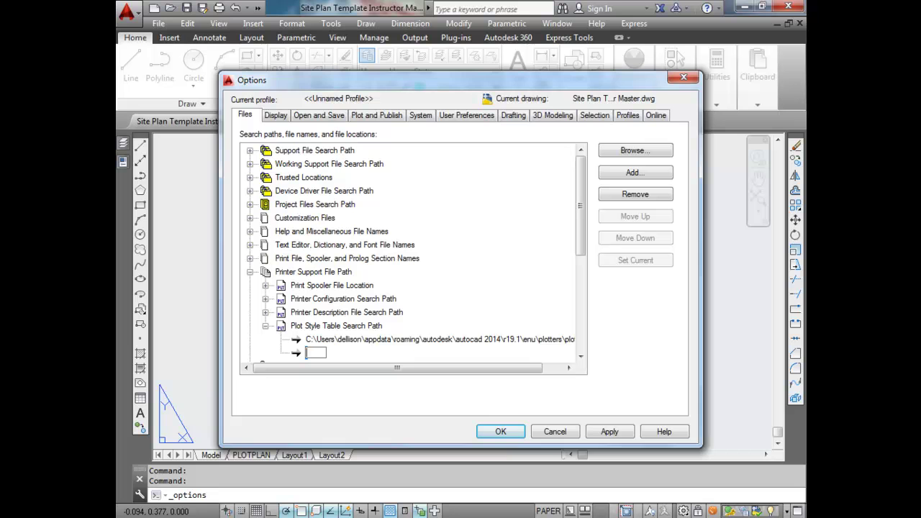
key("alt+Tab")
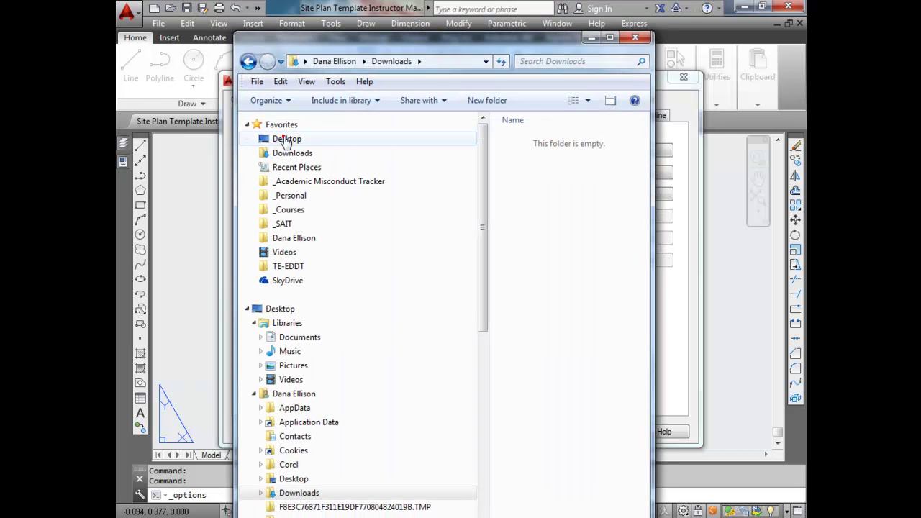
left_click(288, 138)
left_click_drag(487, 39, 384, 24)
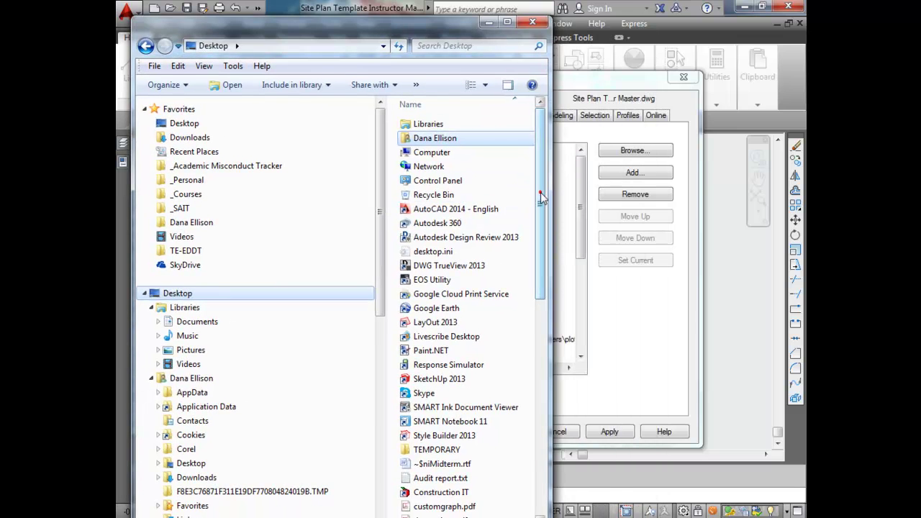
left_click(539, 192)
left_click(279, 46)
left_click(278, 46)
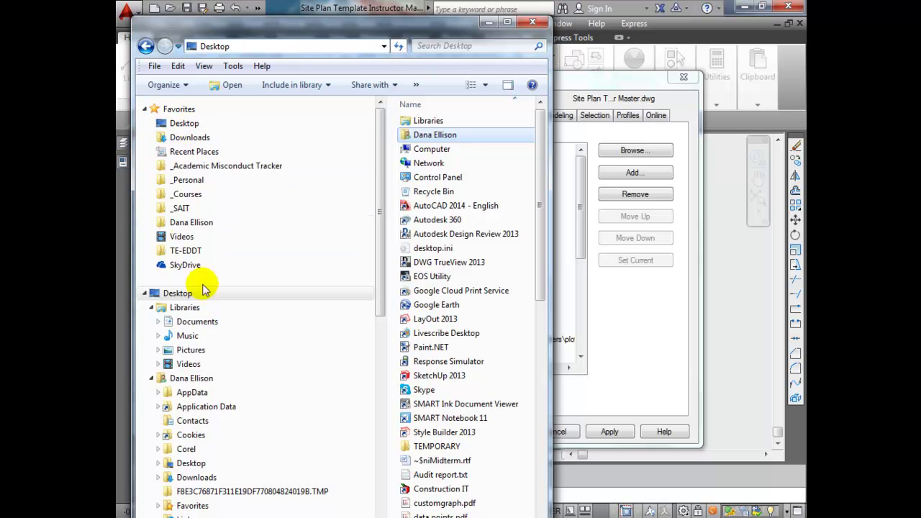
mouse_move(388, 168)
left_mouse_down()
mouse_move(388, 238)
mouse_move(401, 155)
left_mouse_up()
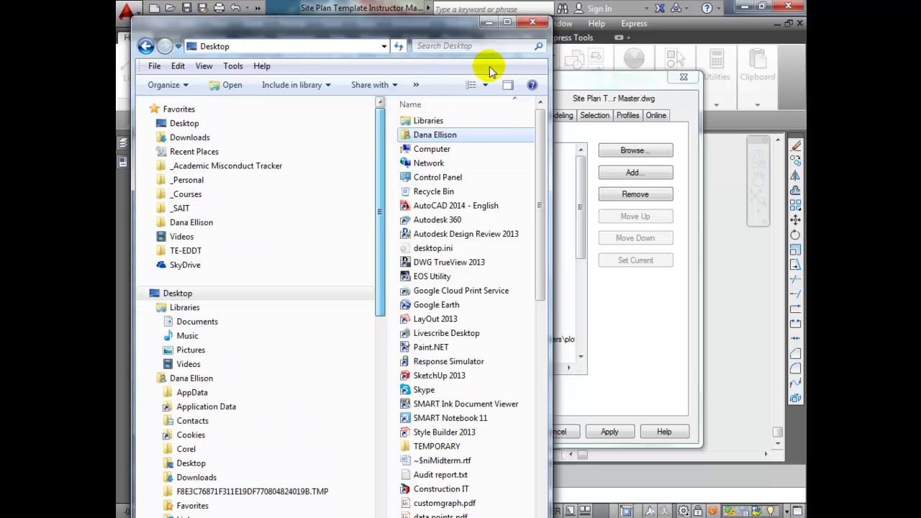
left_click(489, 21)
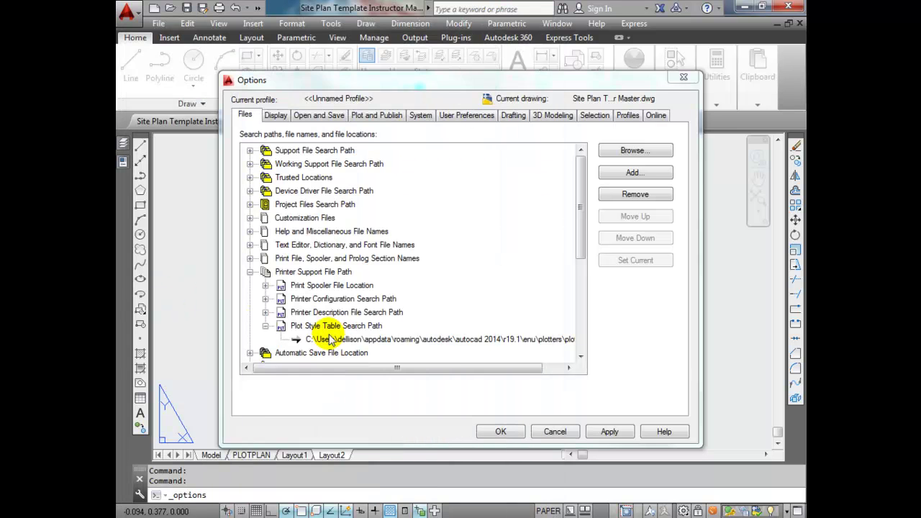
- Add the desktop folder of the C:\Users profile as a new Plot Style Table search path and apply it
left_click(310, 338)
left_click(320, 325)
left_click(619, 172)
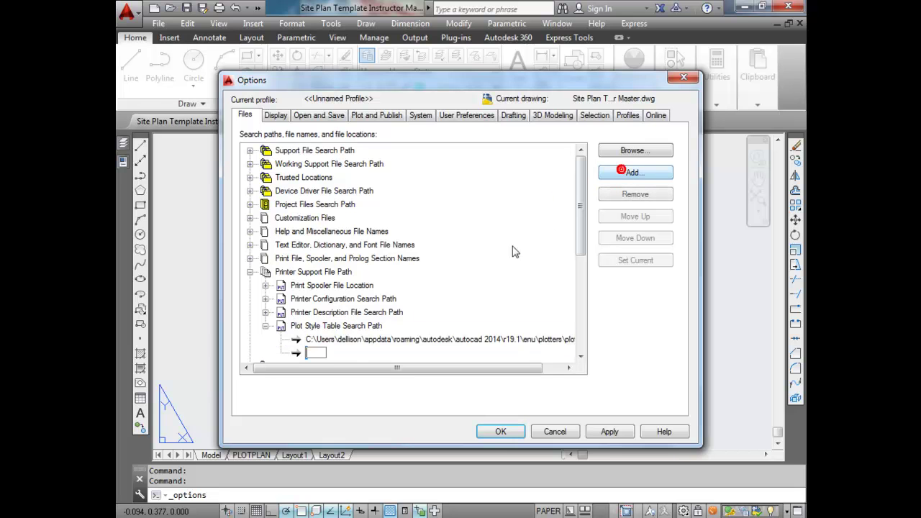
type("C")
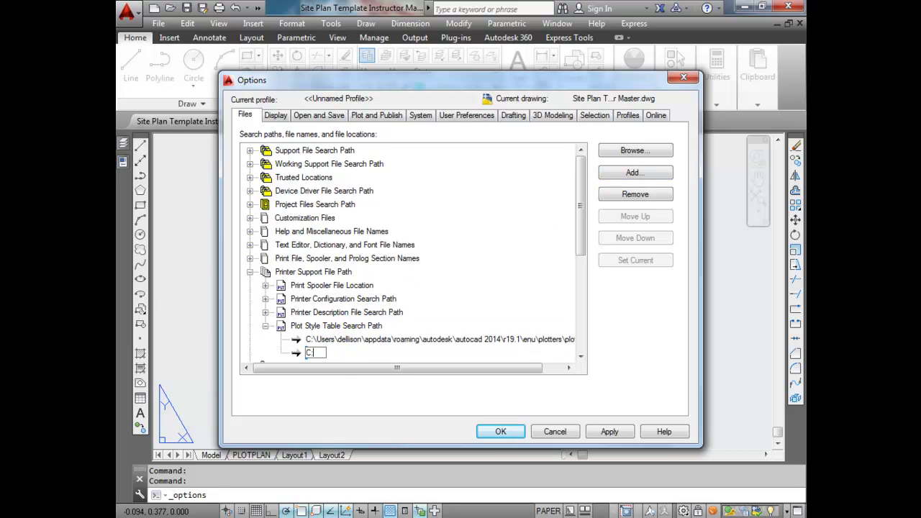
type(":\\Users\\dellison\\desktop")
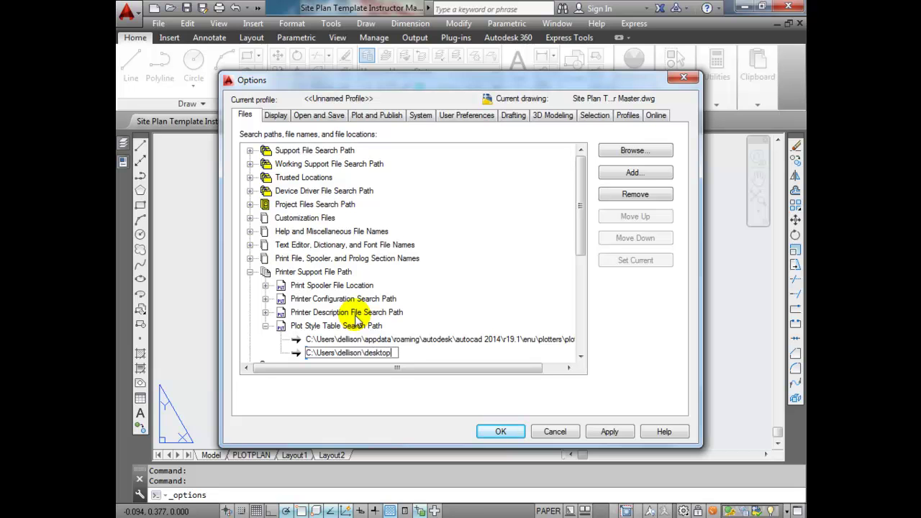
key("Return")
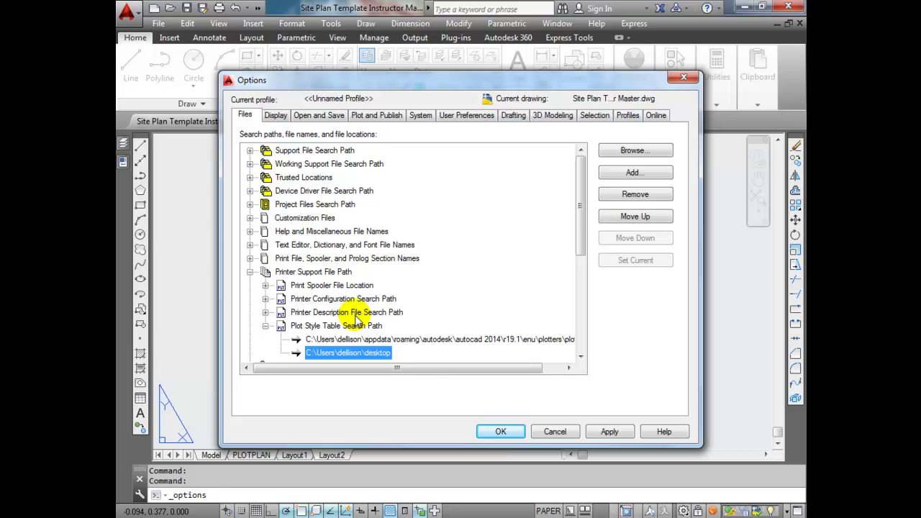
left_click(608, 432)
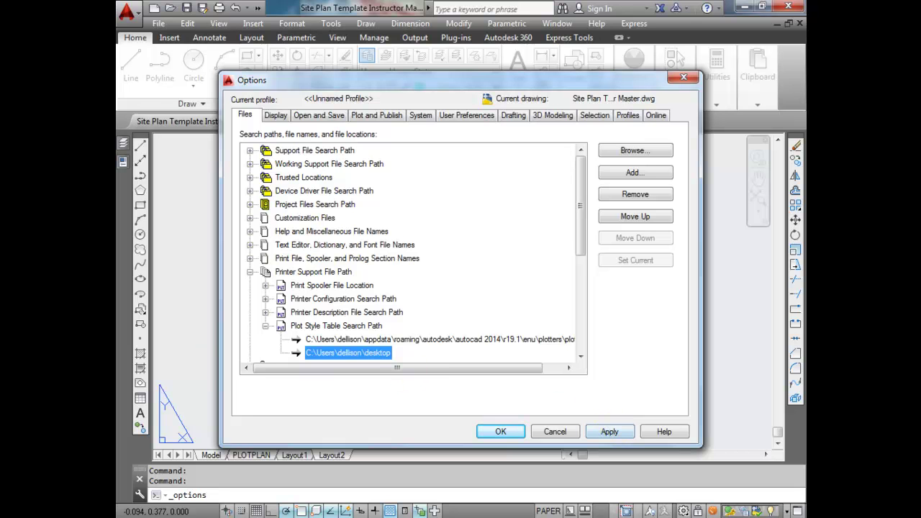
- Check the full path of the Downloads folder containing SitePlan.ctb in Windows Explorer and close the window
key("Return")
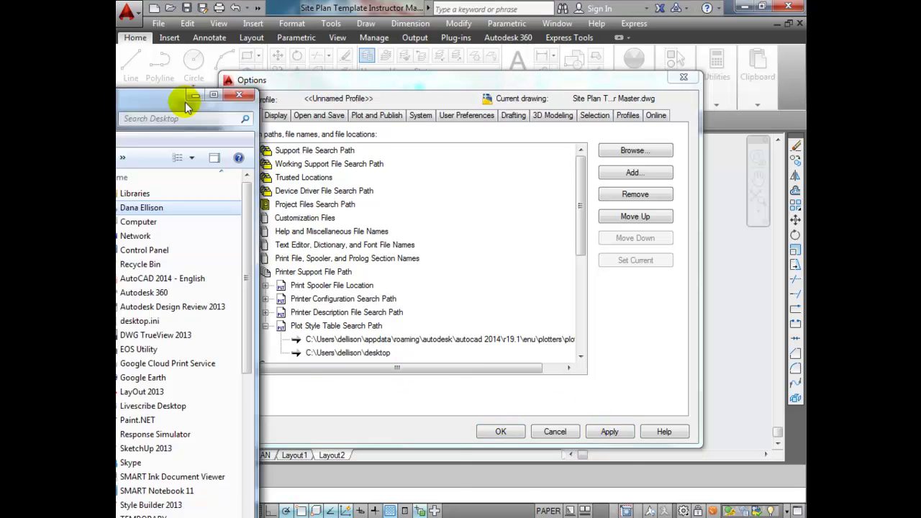
left_click(292, 210)
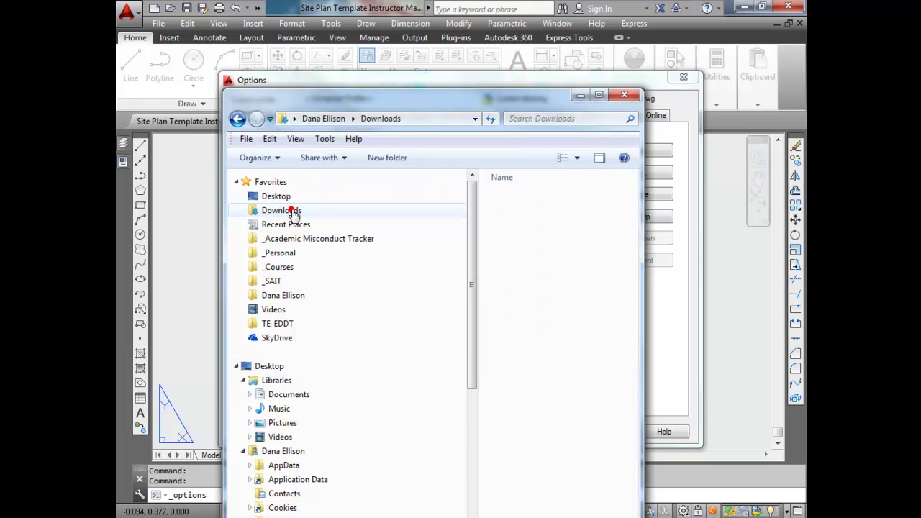
left_click(401, 120)
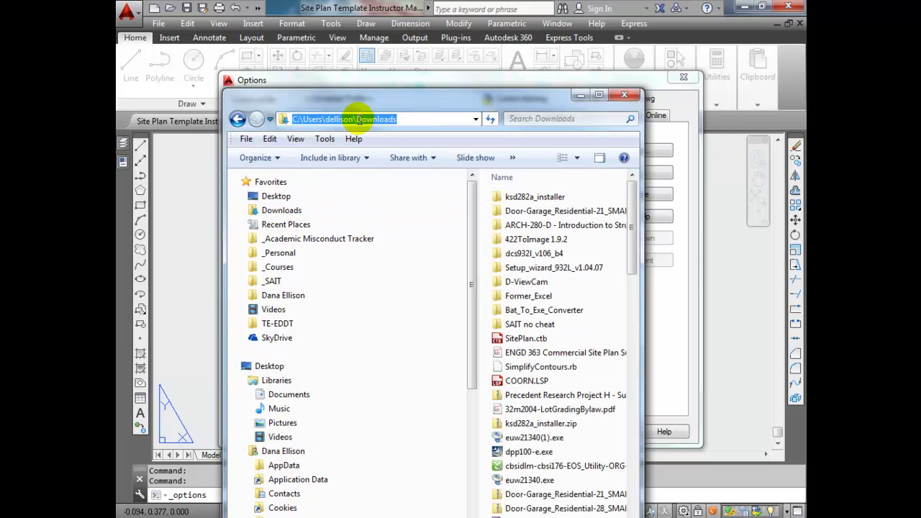
left_click(623, 94)
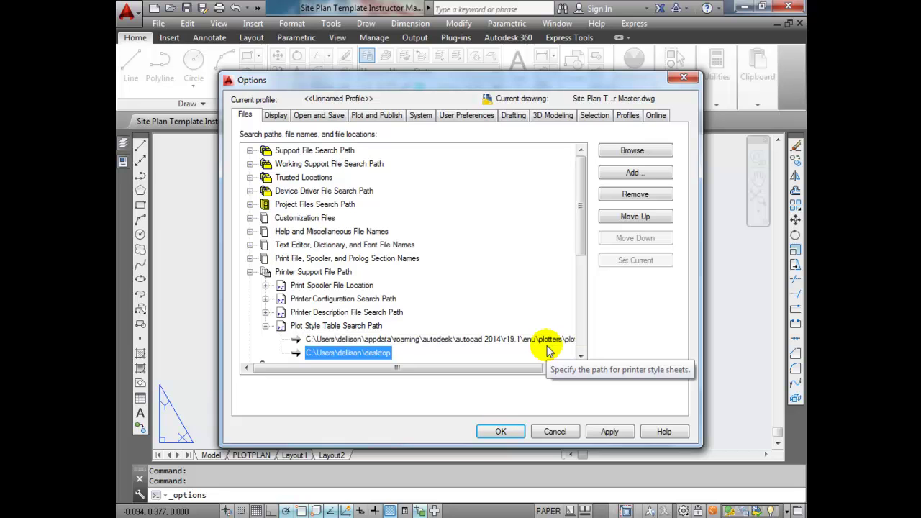
- Apply the new plot style search path and accept the Options settings
left_click(609, 432)
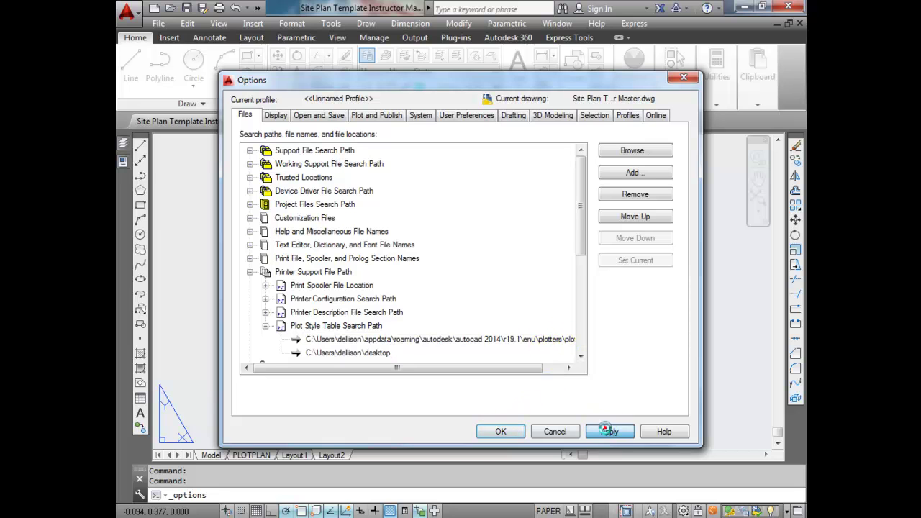
left_click(501, 433)
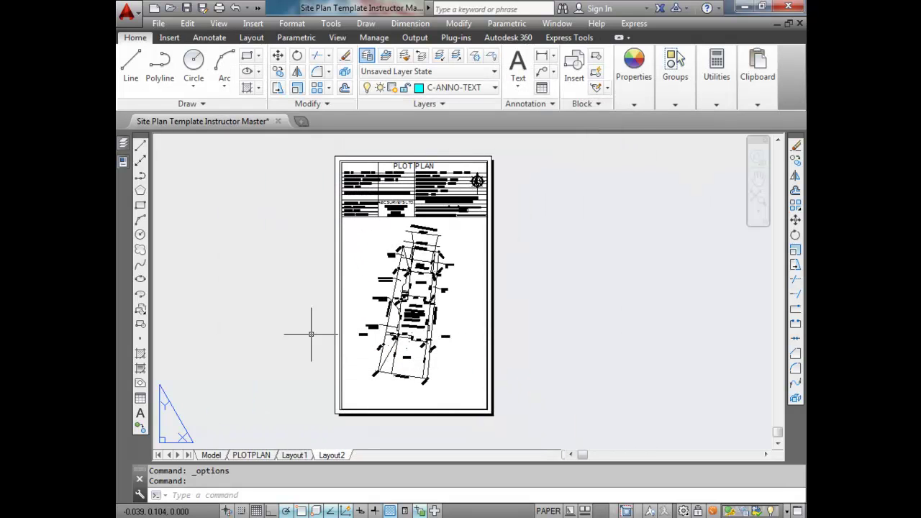
right_click(332, 451)
left_click(359, 356)
left_click(555, 241)
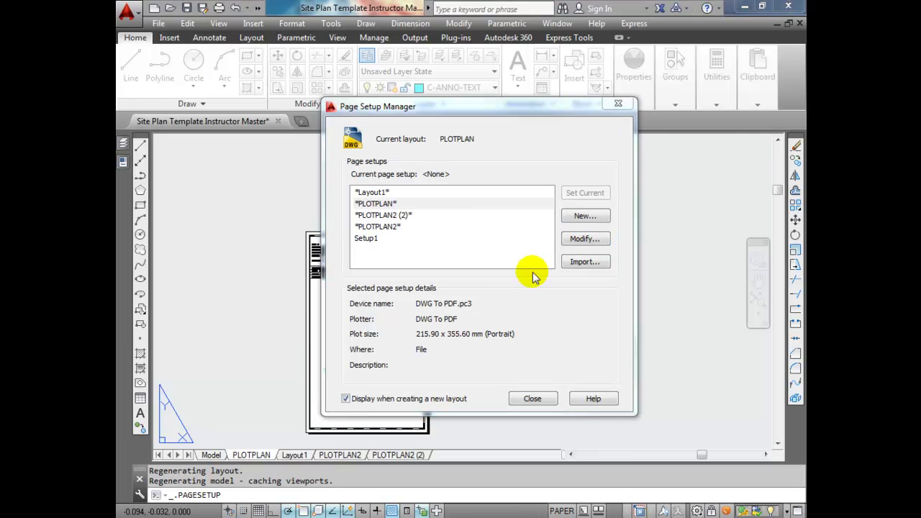
left_click(585, 239)
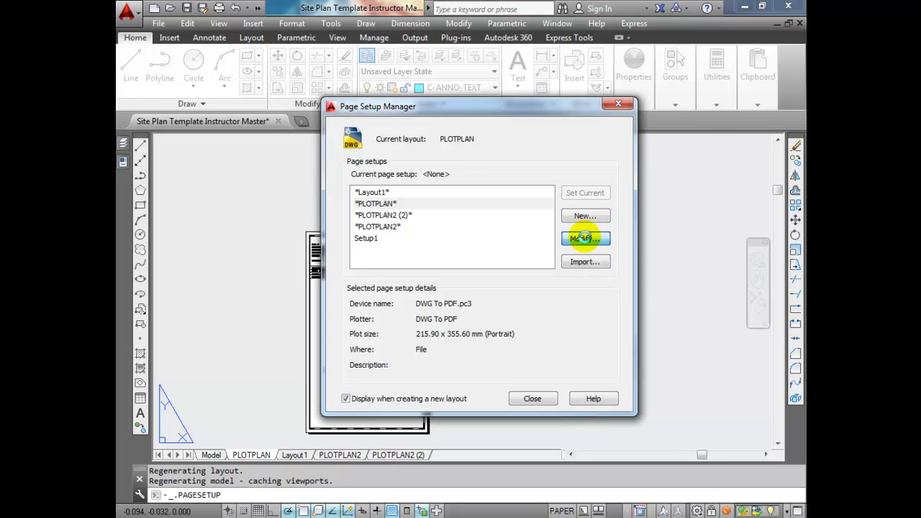
left_click(608, 427)
left_click(539, 398)
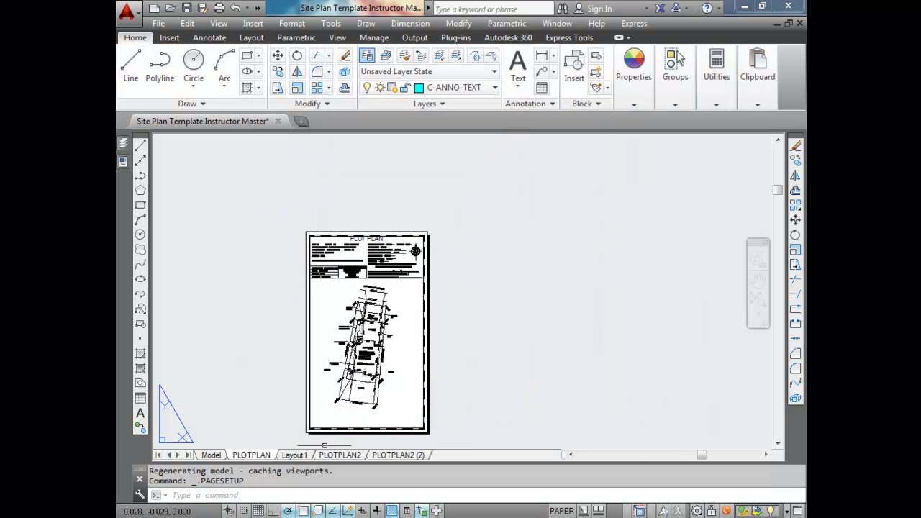
- Modify the PLOTPLAN layout's page setup to use the SitePlan.ctb plot style table and accept the setup
right_click(259, 454)
left_click(305, 356)
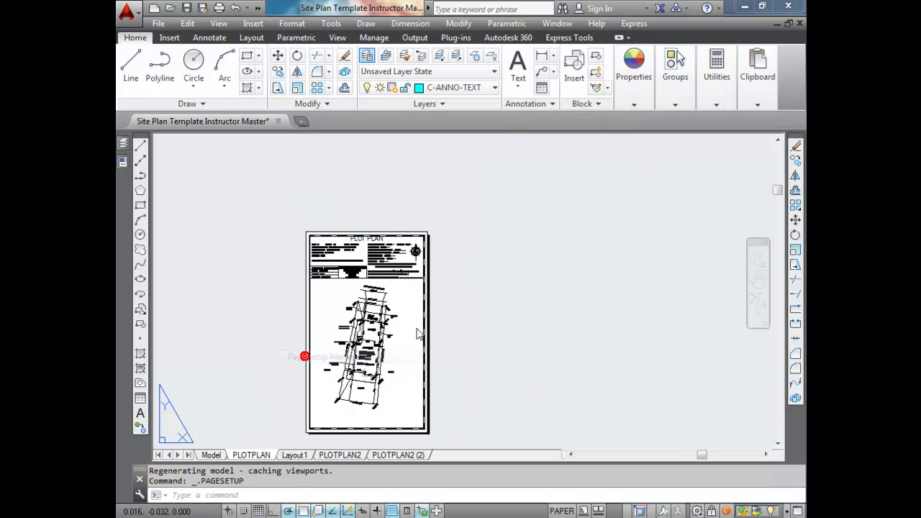
left_click(571, 240)
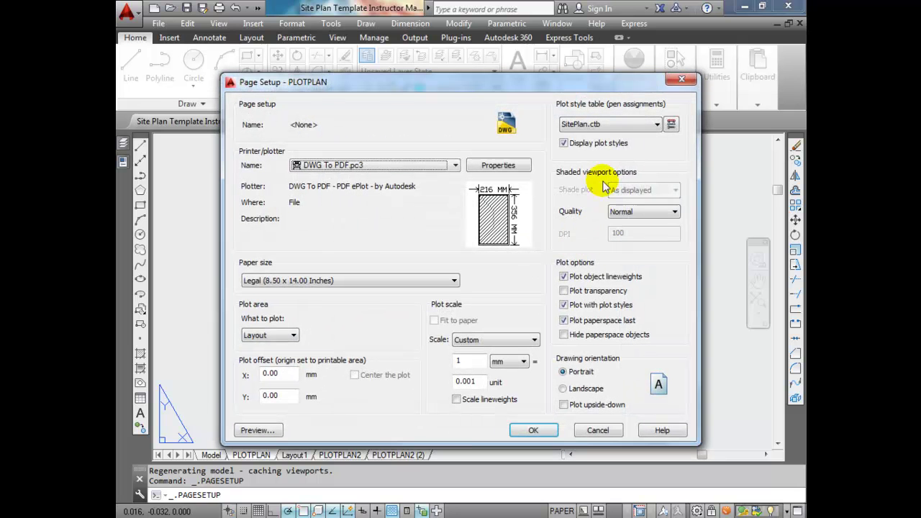
left_click(656, 124)
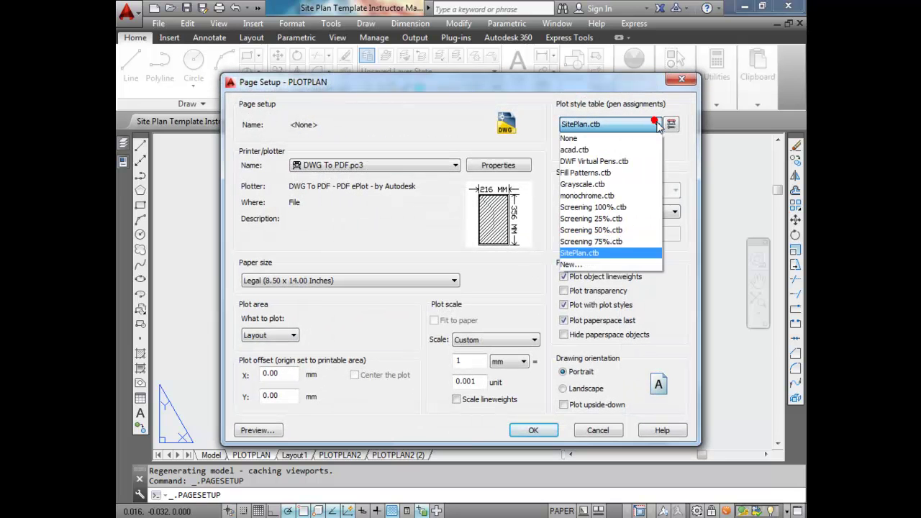
left_click(580, 254)
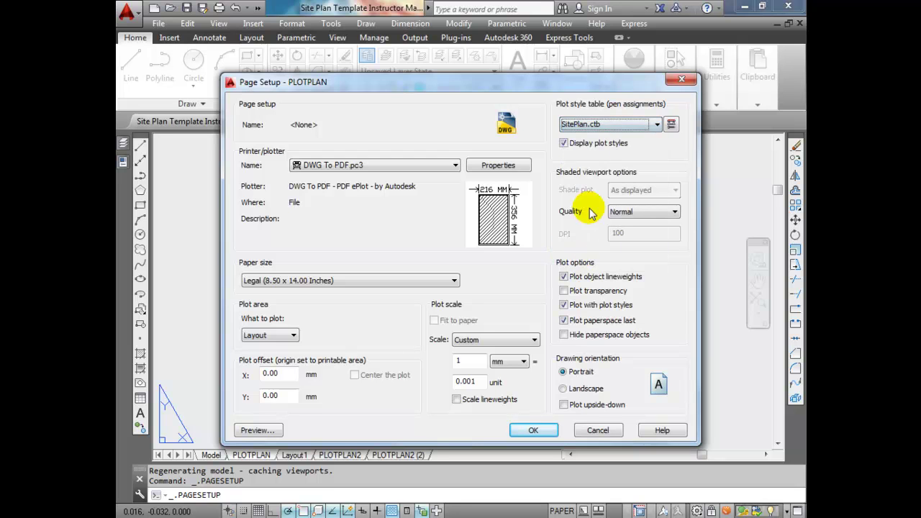
left_click(532, 429)
left_click(515, 400)
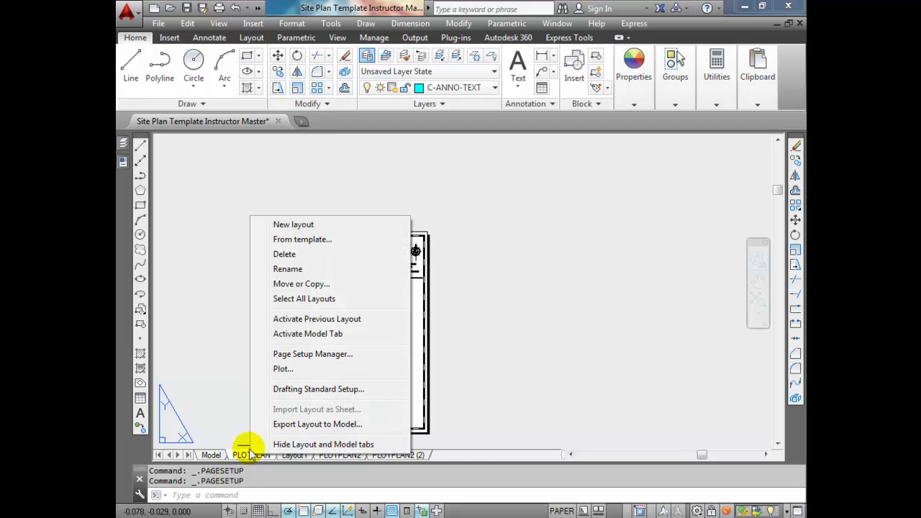
- Preview the plot of the PLOTPLAN layout and examine the lineweights and text around the driveway, garage and dwelling
left_click(274, 368)
left_click(315, 429)
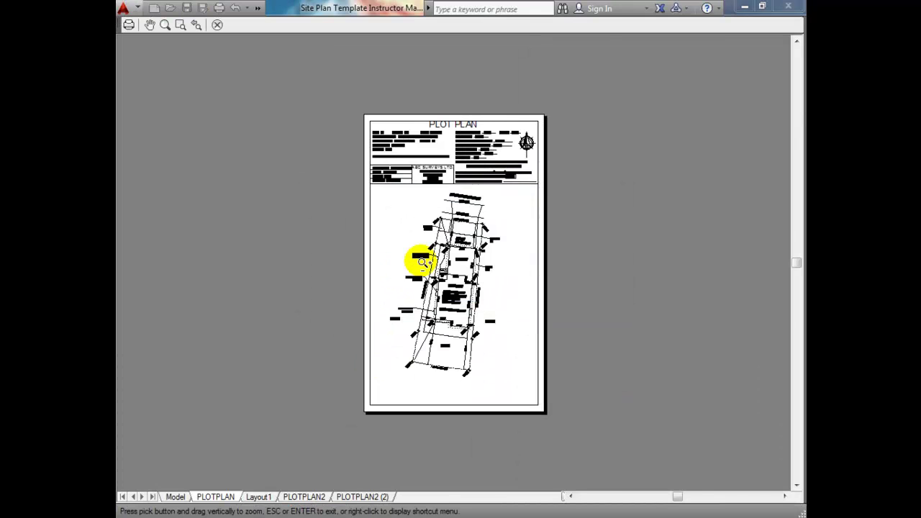
scroll(431, 253, "up", 7)
scroll(446, 241, "down", 2)
scroll(455, 234, "up", 4)
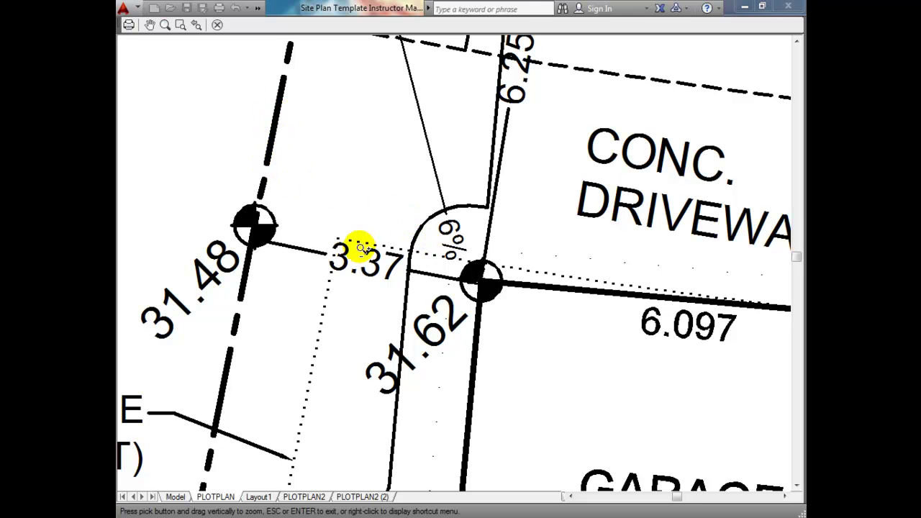
scroll(420, 141, "down", 5)
middle_click_drag(461, 148, 429, 96)
middle_click_drag(436, 273, 439, 166)
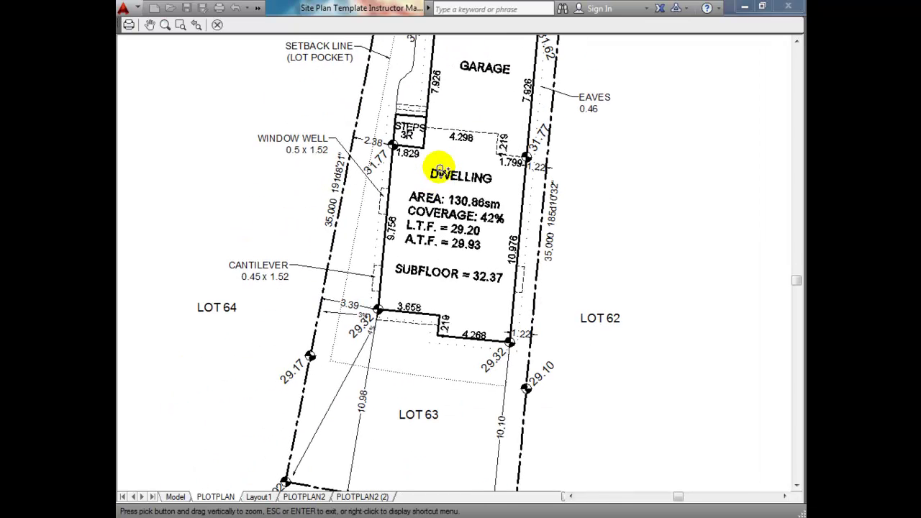